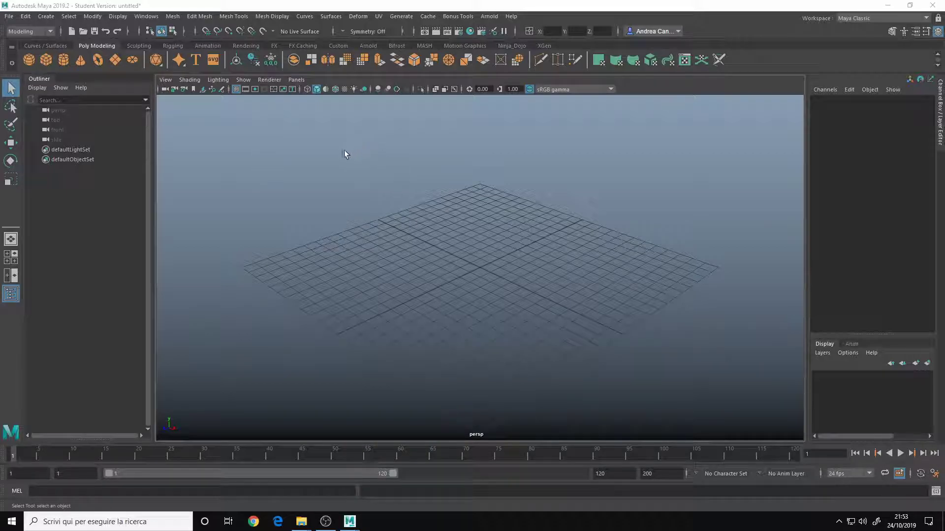
Step: Add an empty shelf named 'Custom_Tutorial' from the shelf options menu
left_click(12, 63)
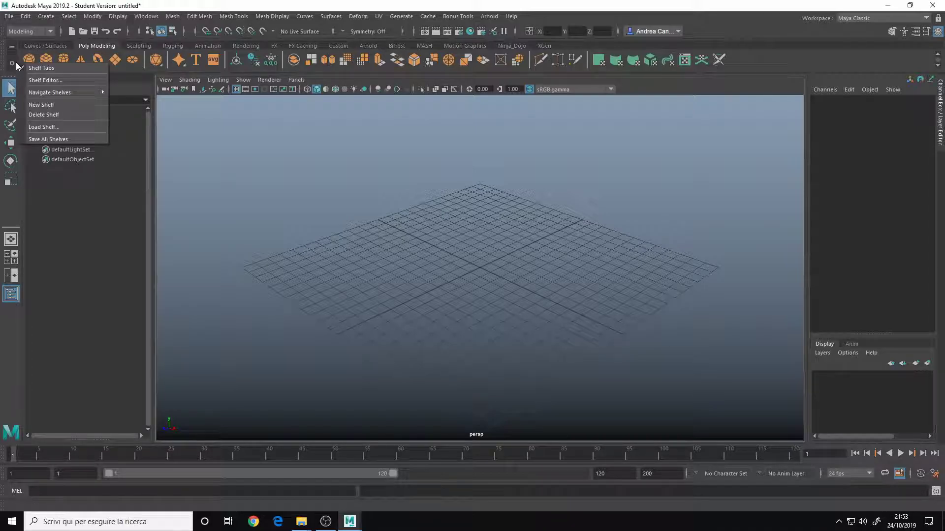
left_click(43, 105)
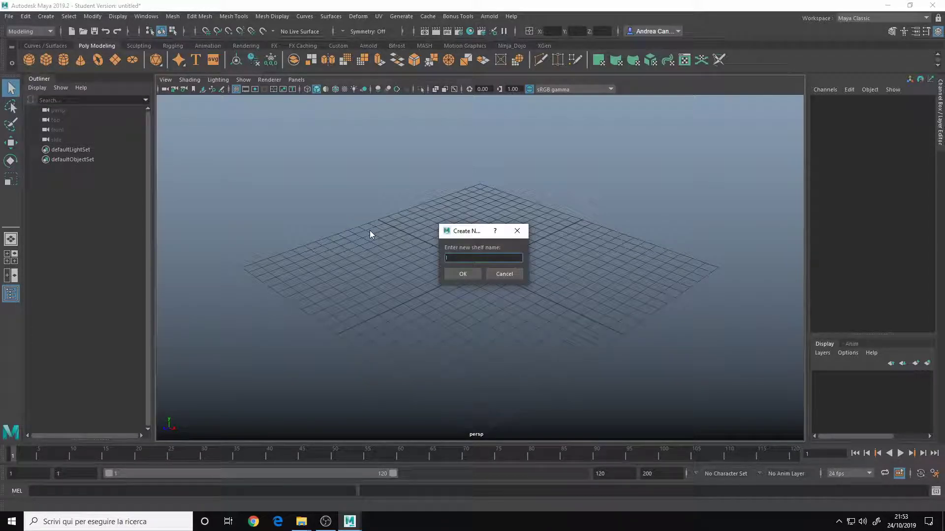
type("Custom_")
type("Tutorial")
key("Return")
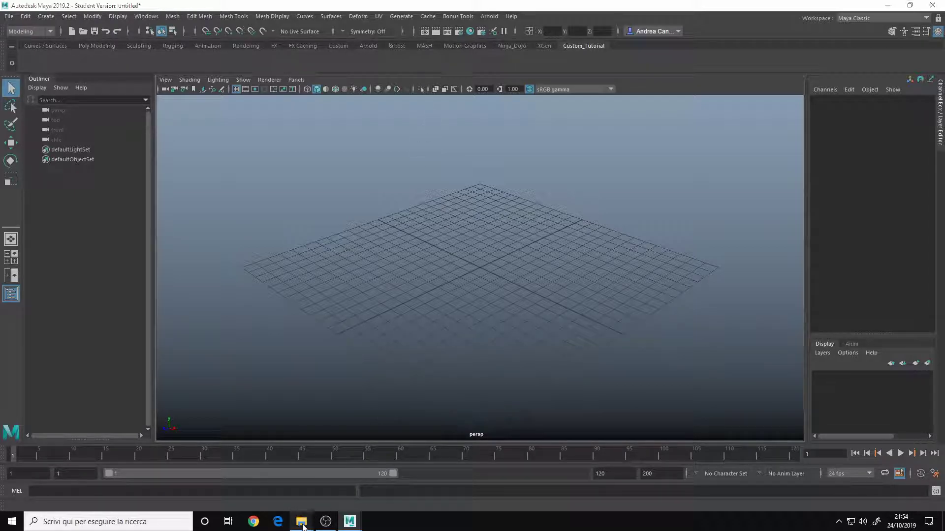
Step: Copy DcBoolManager.mel from the DcBoolManager plugin folder in File Explorer
mouse_move(301, 522)
left_click(336, 487)
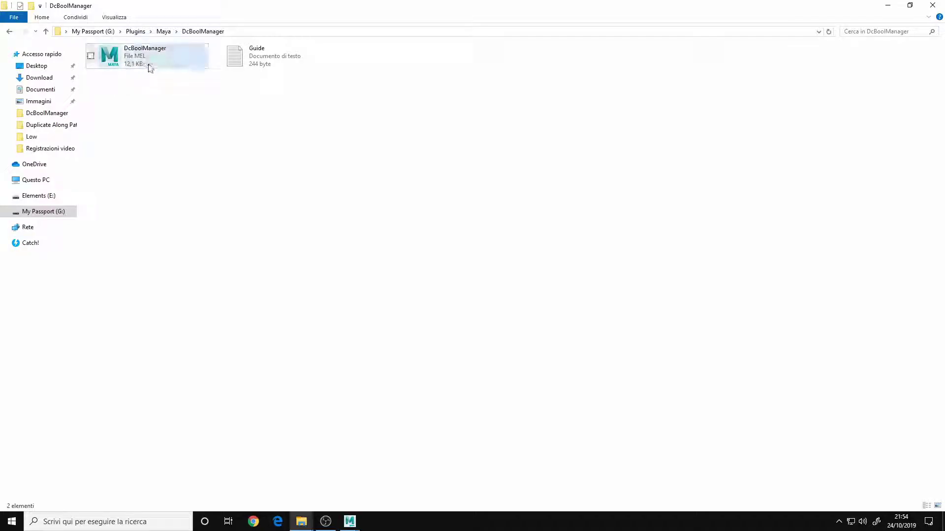
right_click(165, 57)
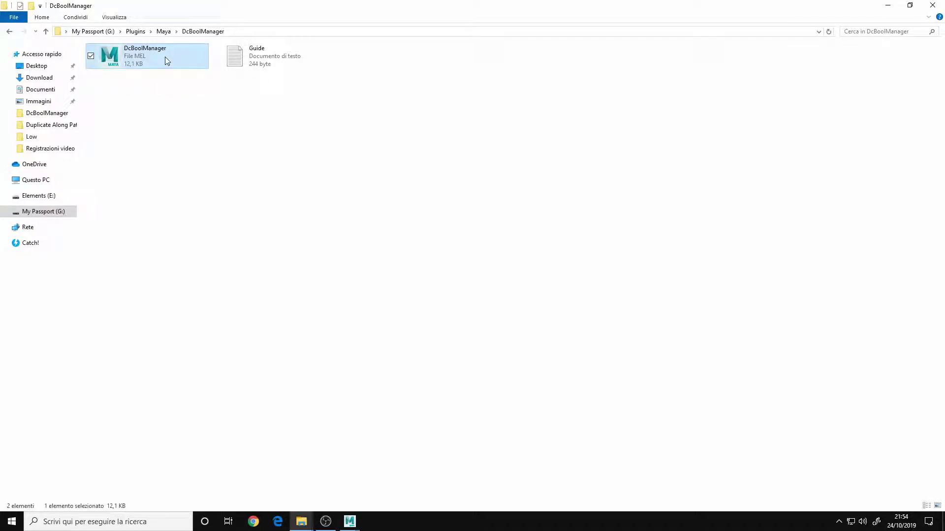
left_click(47, 204)
left_click(219, 111)
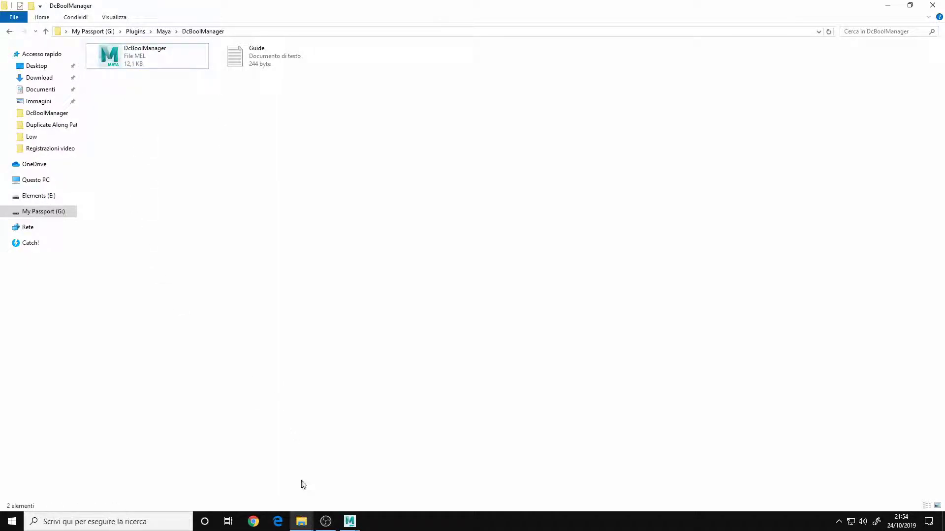
Step: Navigate the other Explorer window to Documenti > maya > 2019 > scripts
left_click(302, 521)
left_click(262, 481)
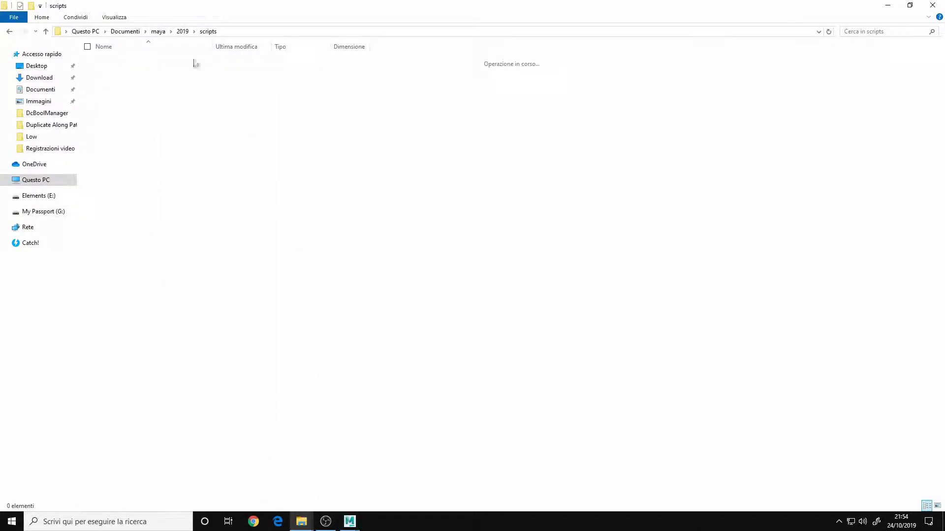
left_click(123, 32)
left_click(228, 227)
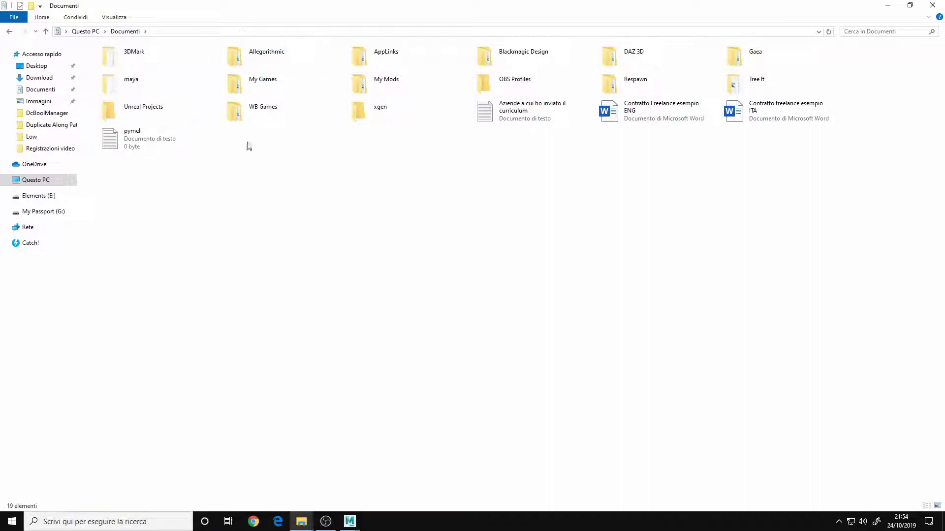
double_click(152, 89)
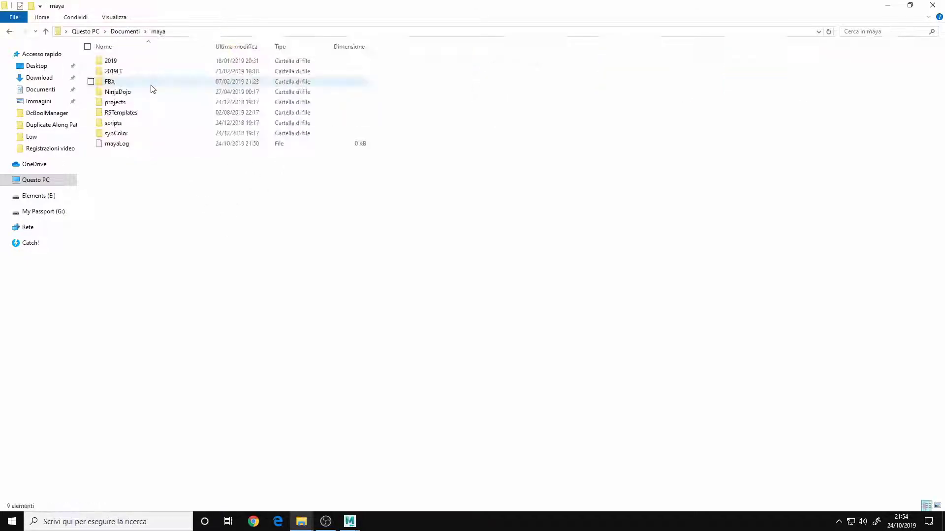
left_click(122, 63)
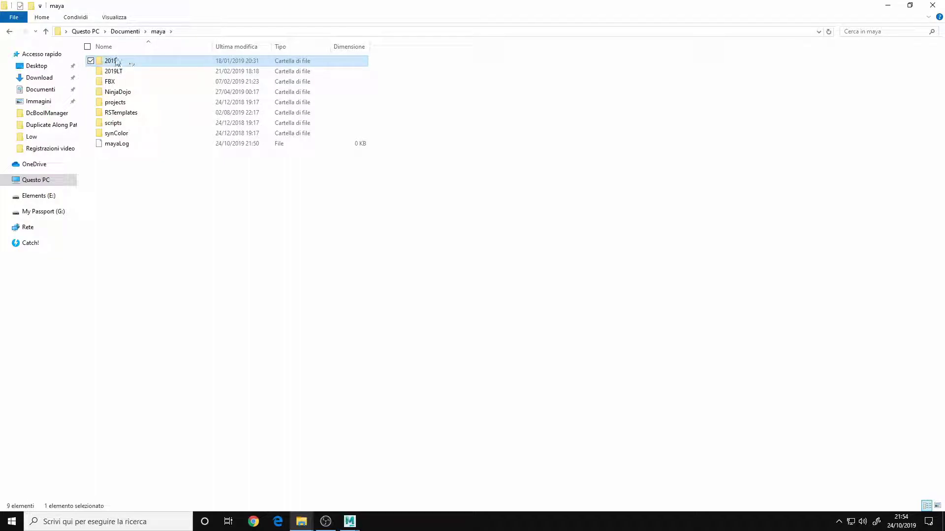
left_click(126, 73)
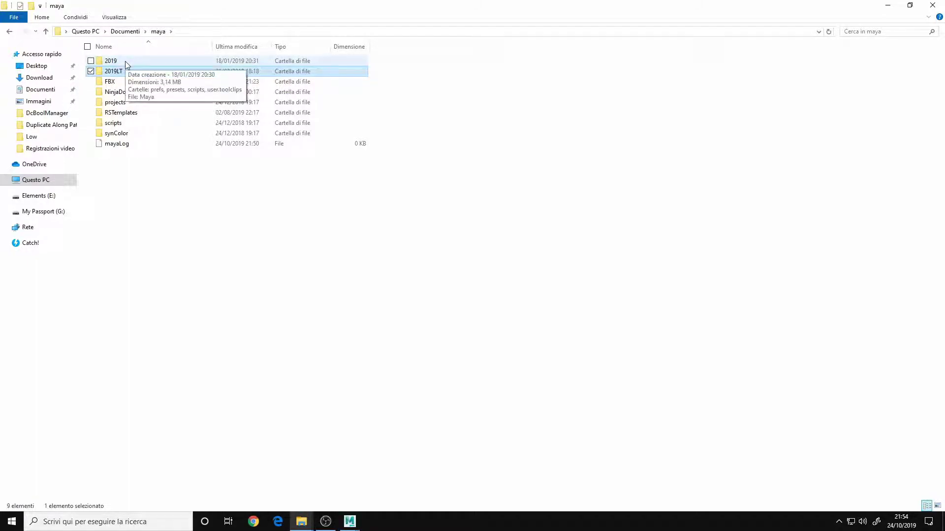
left_click(125, 61)
double_click(125, 61)
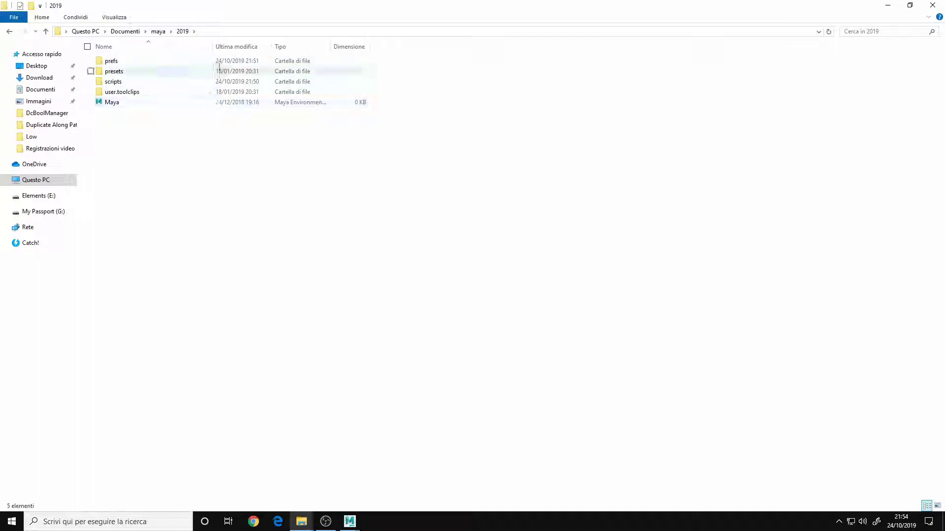
double_click(138, 85)
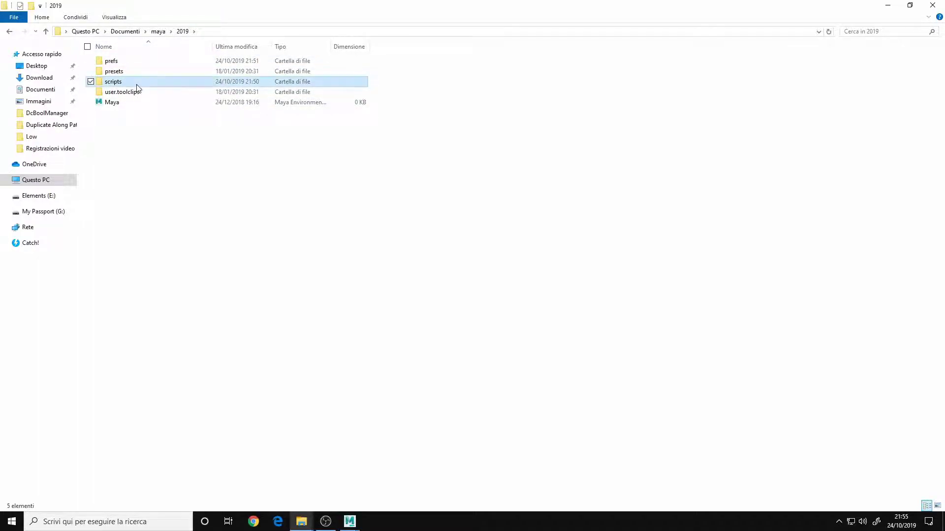
Step: Paste DcBoolManager.mel into the scripts folder and close that window
right_click(287, 108)
left_click(220, 176)
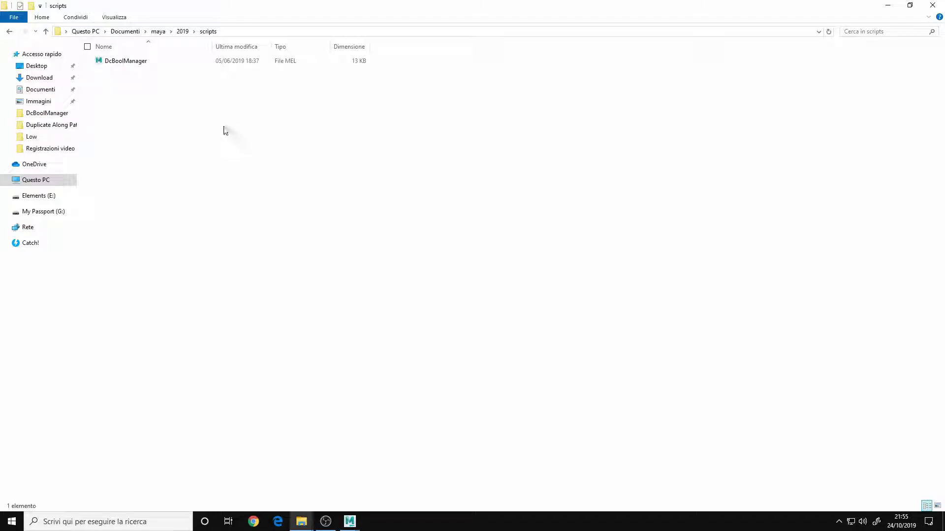
left_click(940, 5)
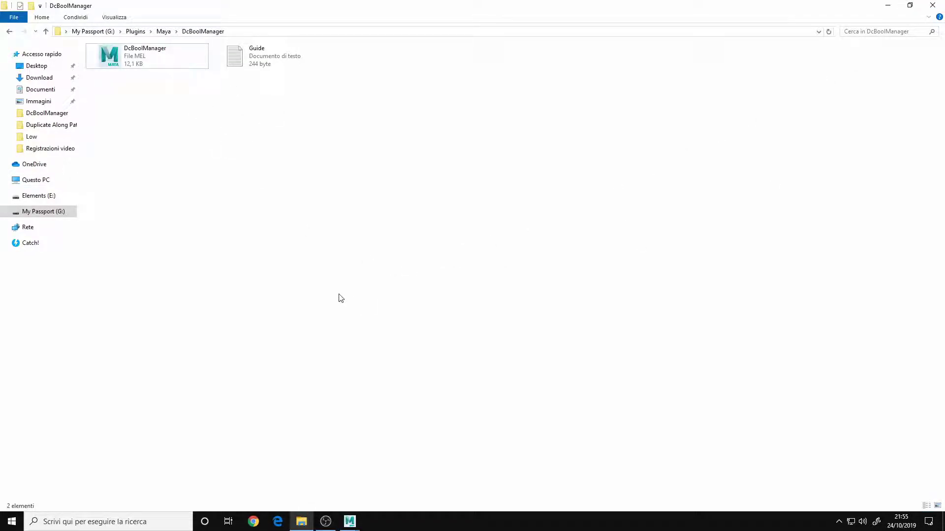
Step: Minimize File Explorer and bring up Maya's empty Custom_Tutorial shelf
left_click(889, 6)
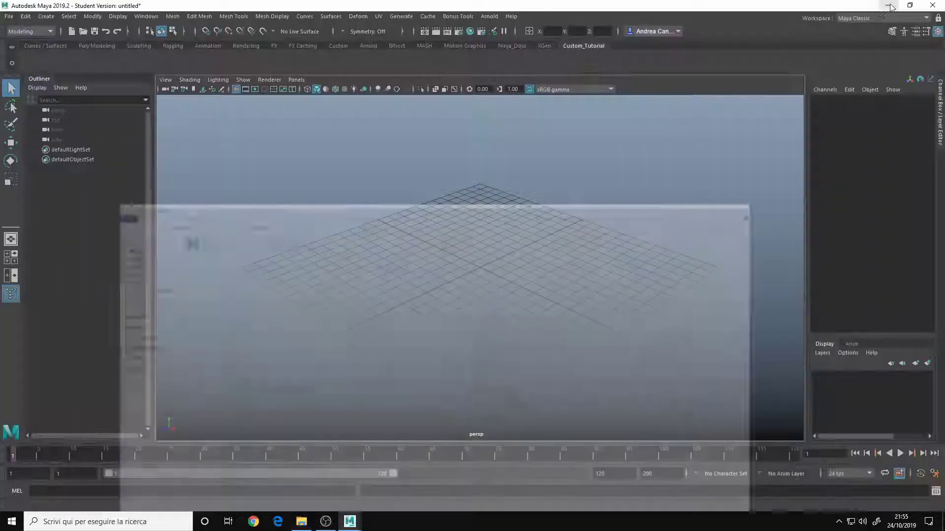
left_click(104, 46)
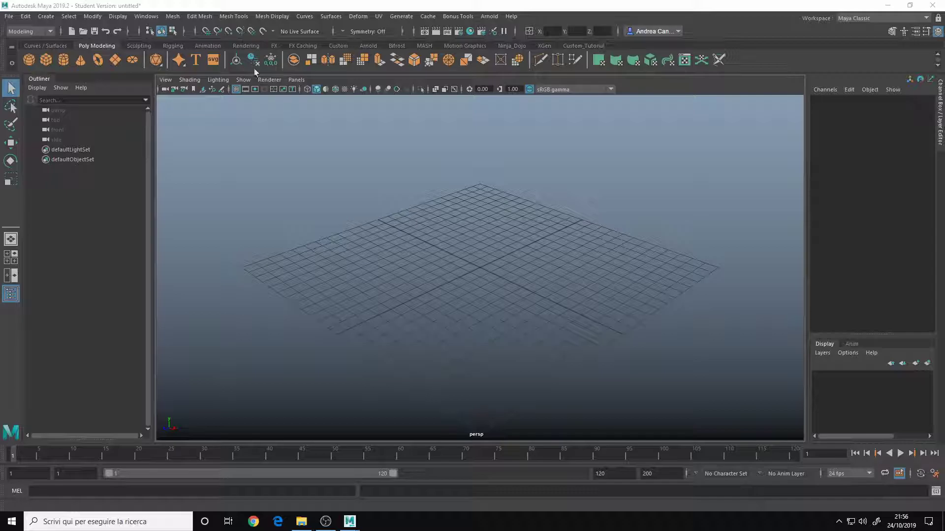
left_click(580, 44)
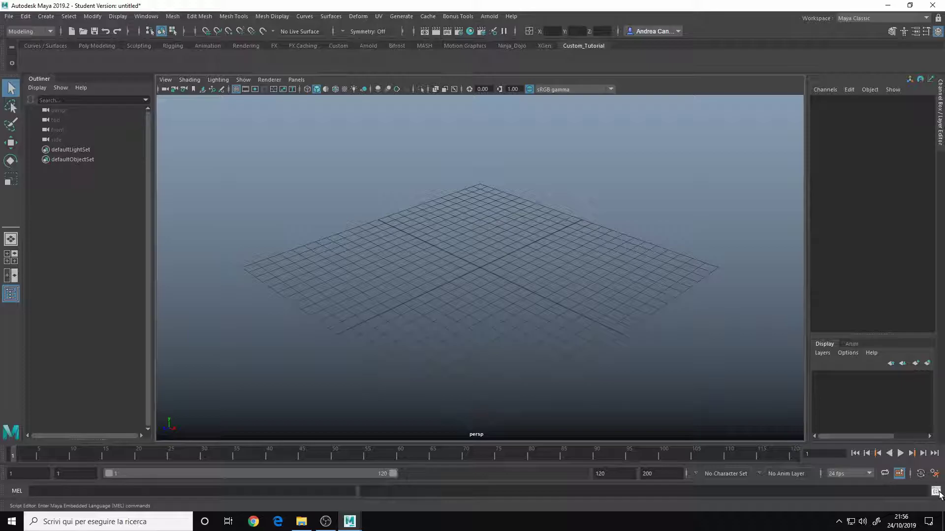
Step: Open the Script Editor, clear its history and set up a new MEL input tab
left_click(936, 492)
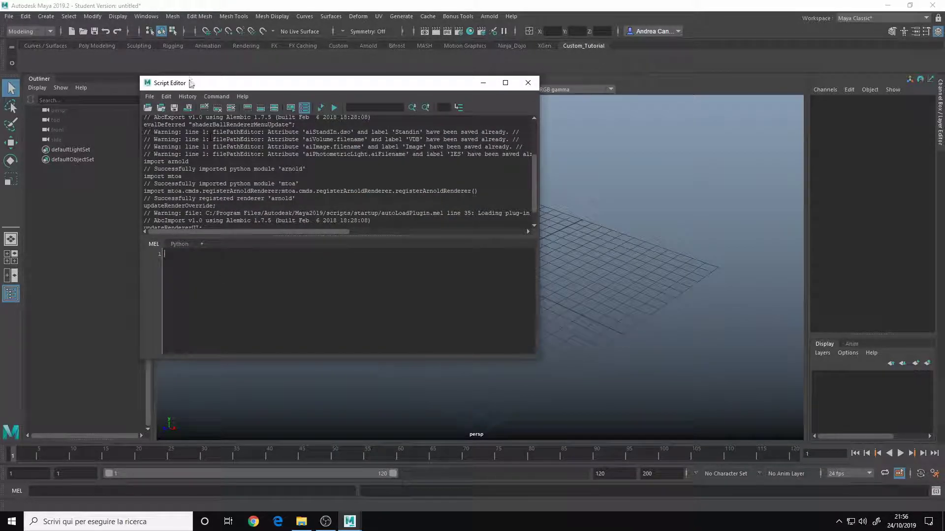
left_click(150, 97)
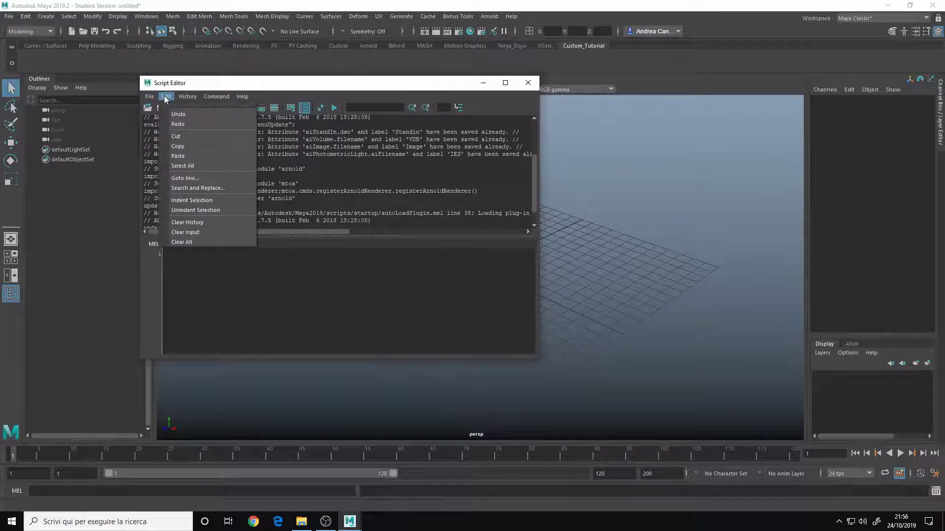
left_click(203, 241)
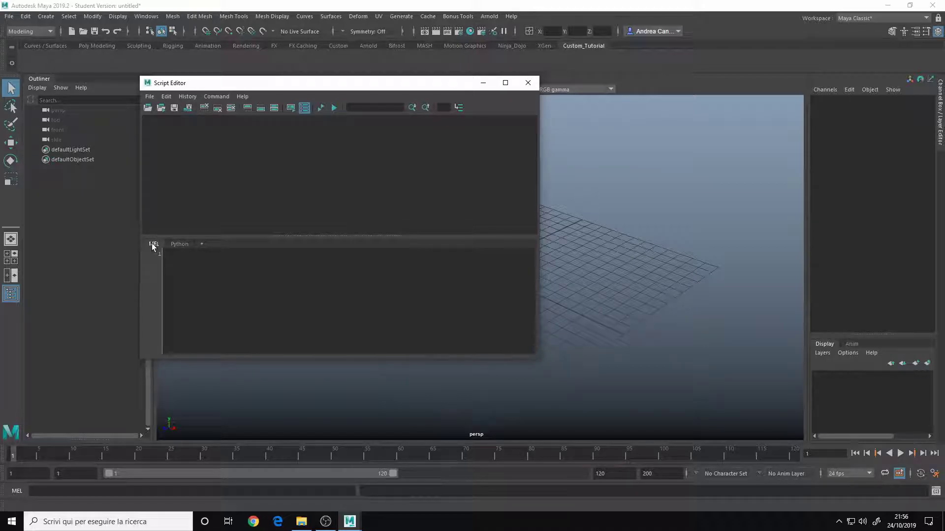
left_click(180, 245)
left_click(203, 245)
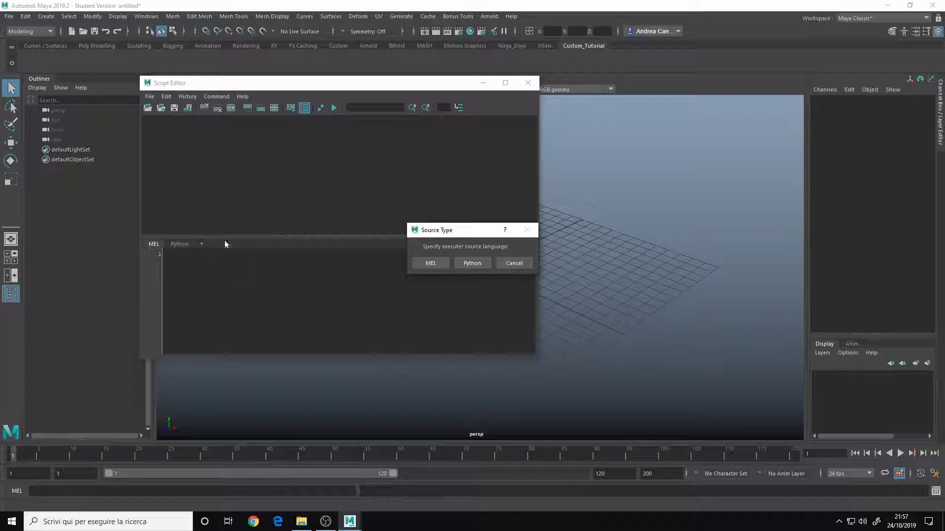
left_click(514, 263)
type("DcBoolMa")
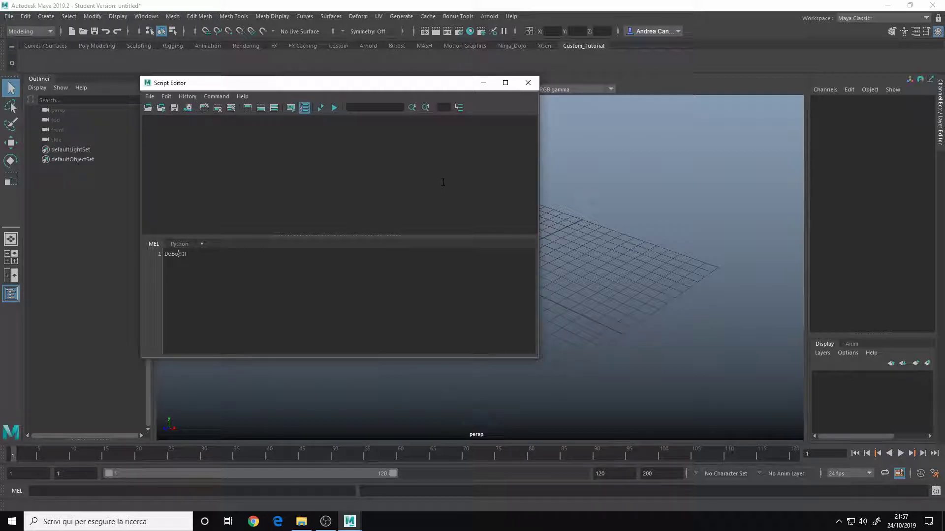
Step: Complete and execute the 'DcBoolManager;' MEL command to open the plugin window
type("nager;")
left_click_drag(214, 261, 117, 247)
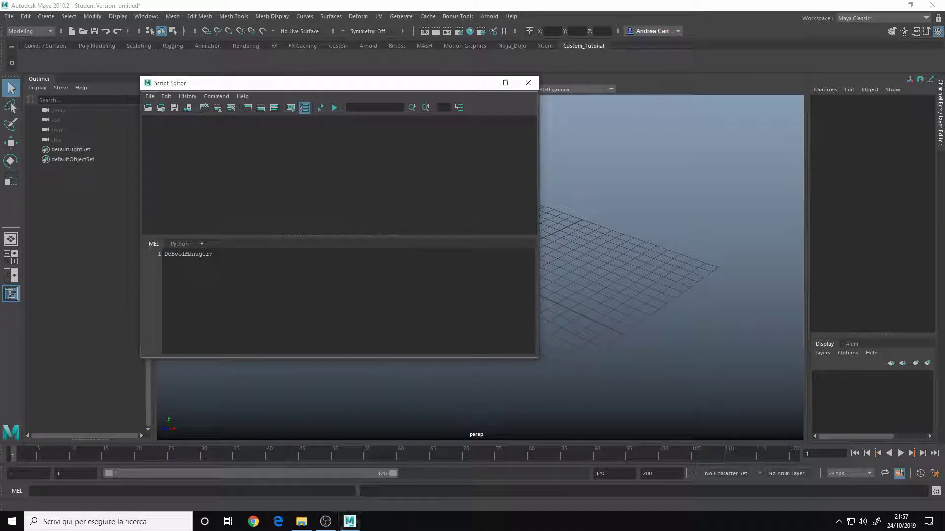
left_click(214, 240)
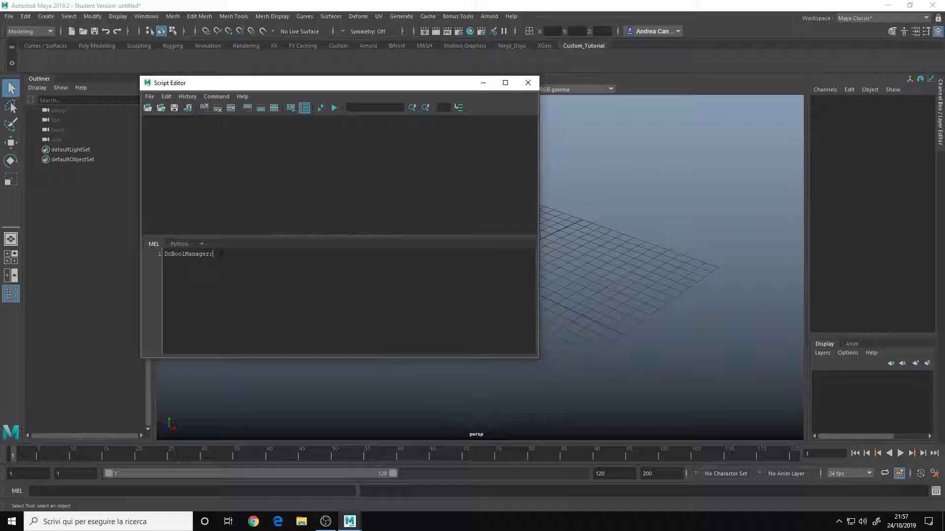
left_click_drag(222, 255, 120, 266)
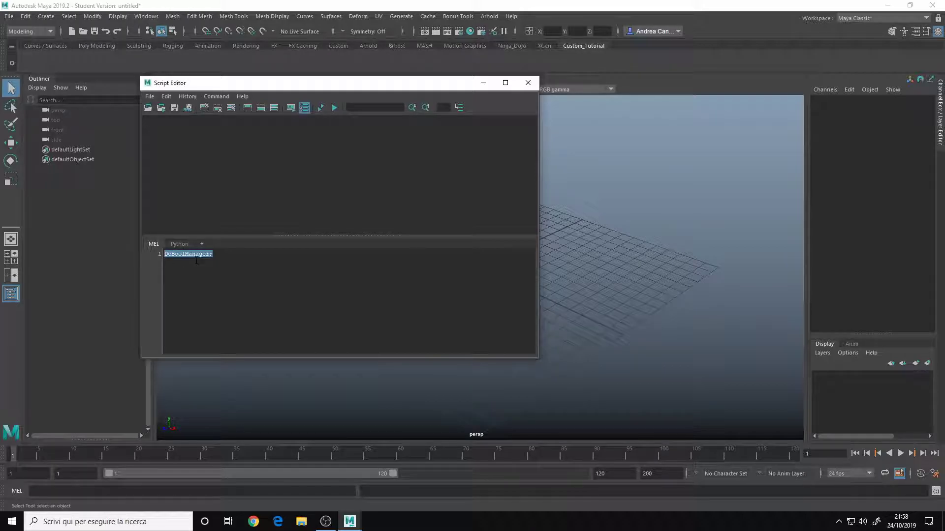
left_click(333, 108)
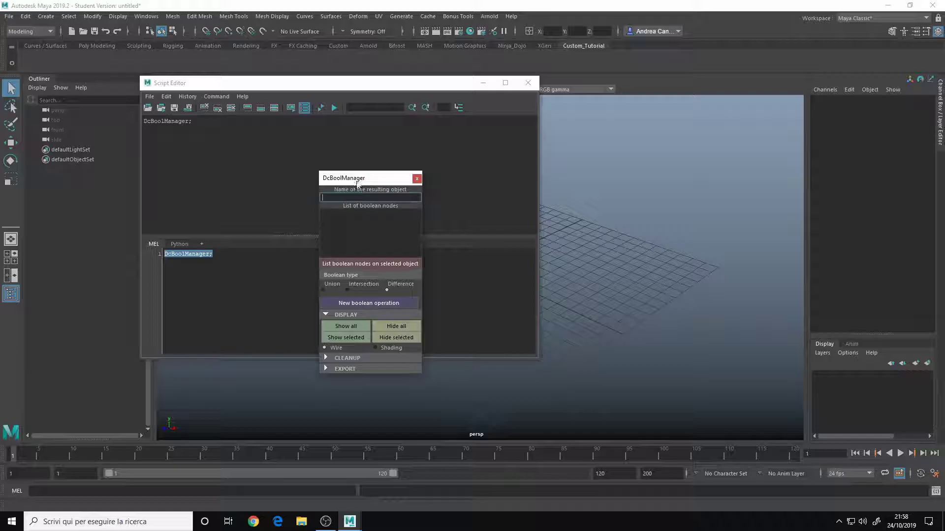
Step: Close the DcBoolManager window and reselect the command in the Script Editor
left_click_drag(357, 183, 595, 150)
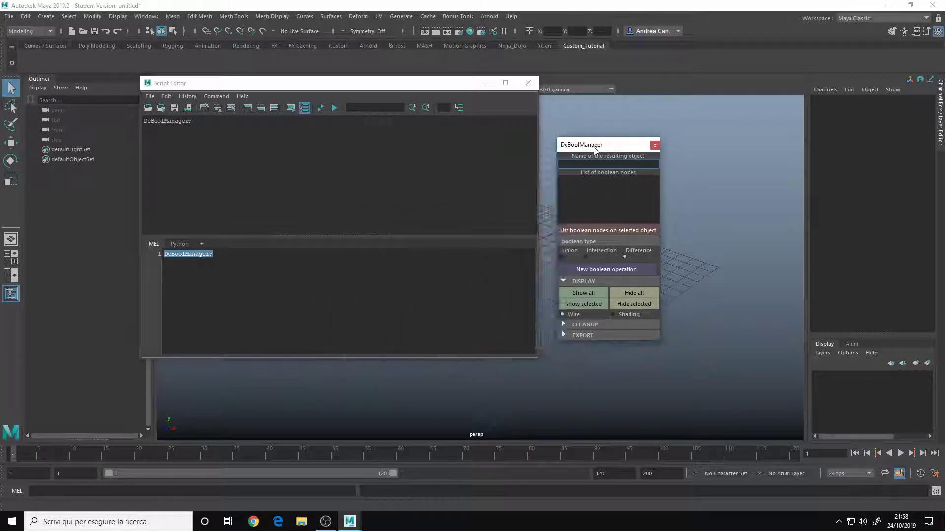
left_click(655, 145)
left_click(315, 158)
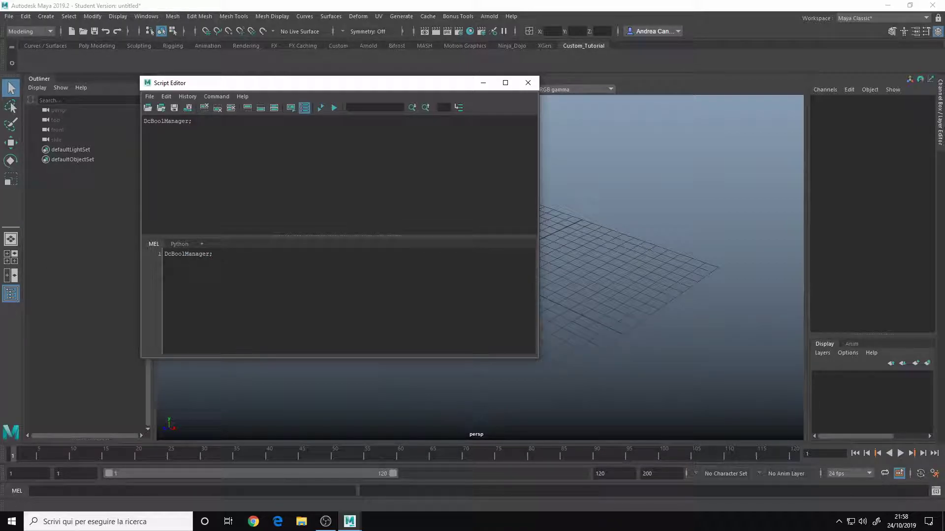
left_click_drag(212, 254, 164, 254)
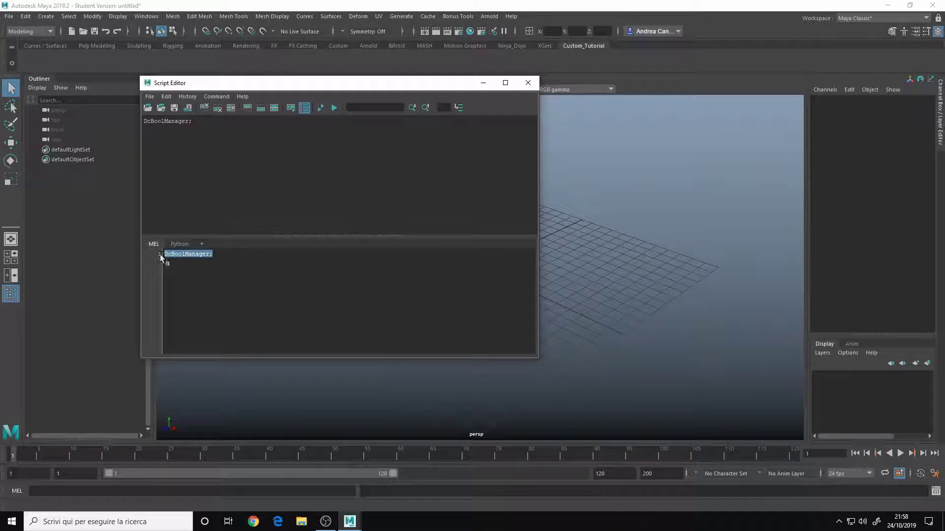
Step: Save the selected command to the shelf as 'DcBoolManager' and close the Script Editor
left_click(148, 97)
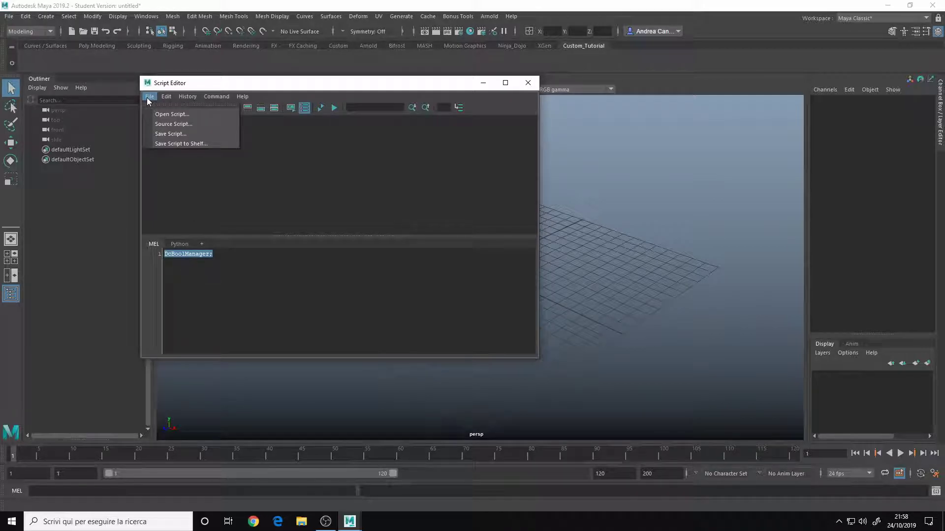
left_click(187, 143)
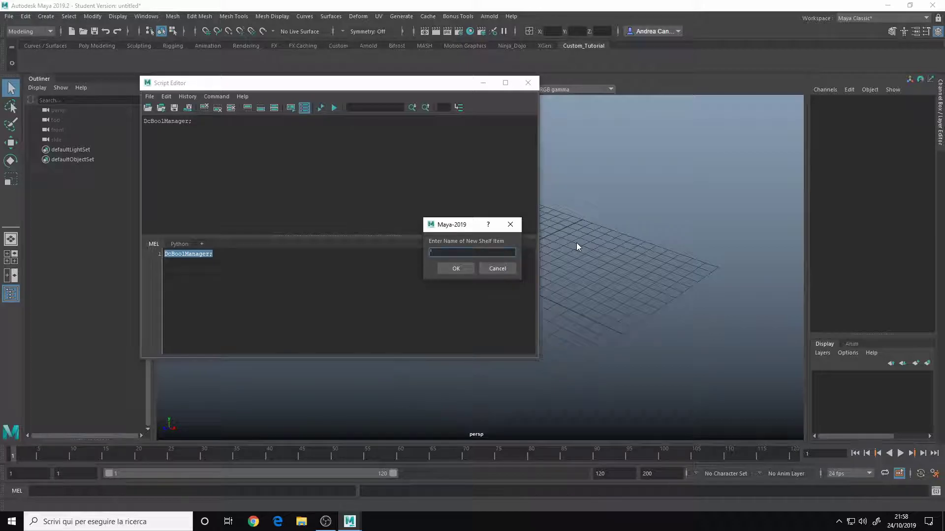
type("DcBoolMan")
type("ager")
key("Return")
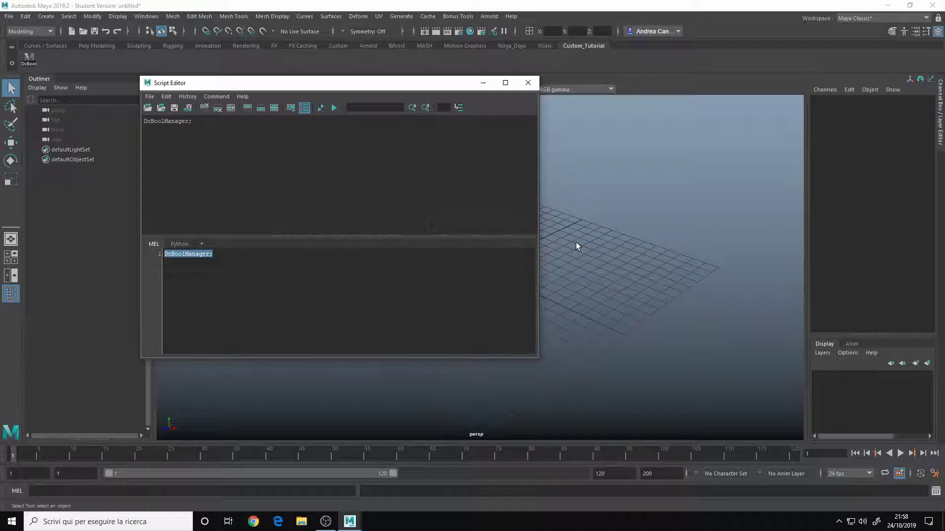
left_click(527, 84)
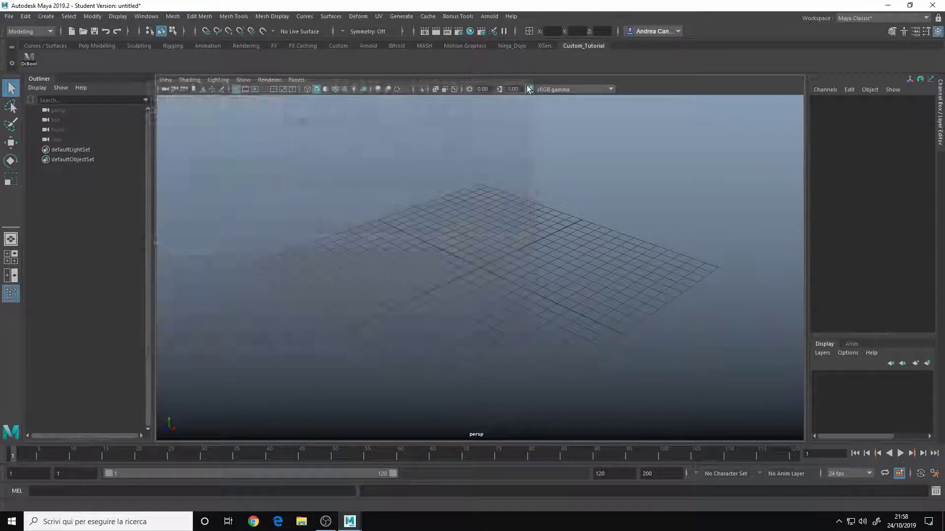
Step: In the Shelf Editor, select the DcBoolManager item on the Custom_Tutorial shelf
left_click(12, 64)
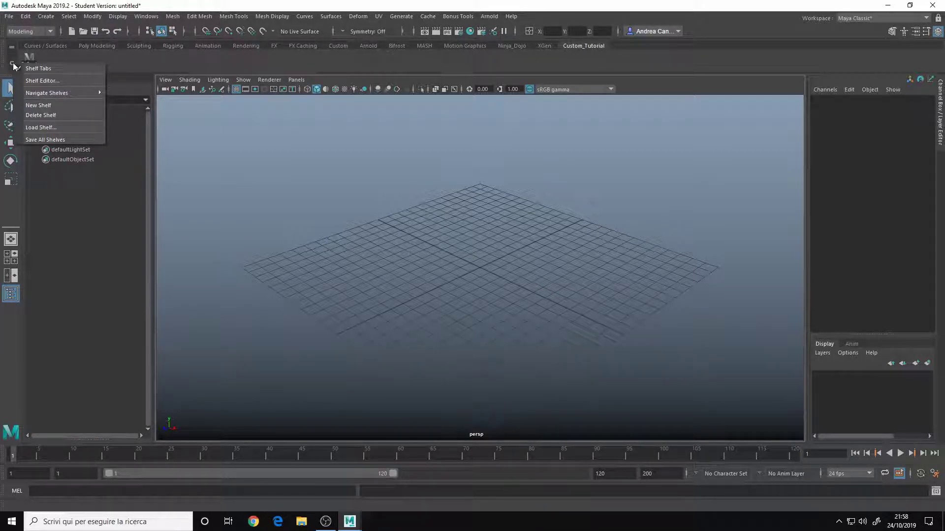
mouse_move(46, 93)
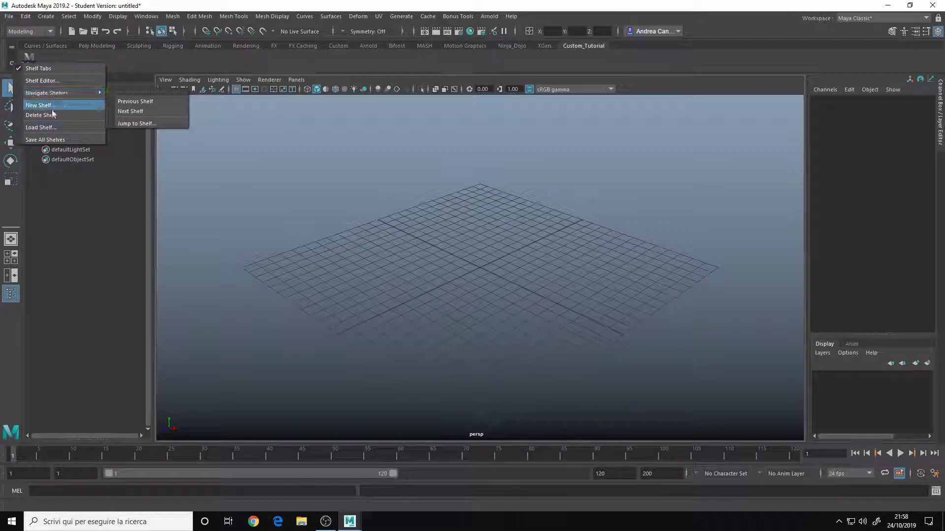
left_click(50, 80)
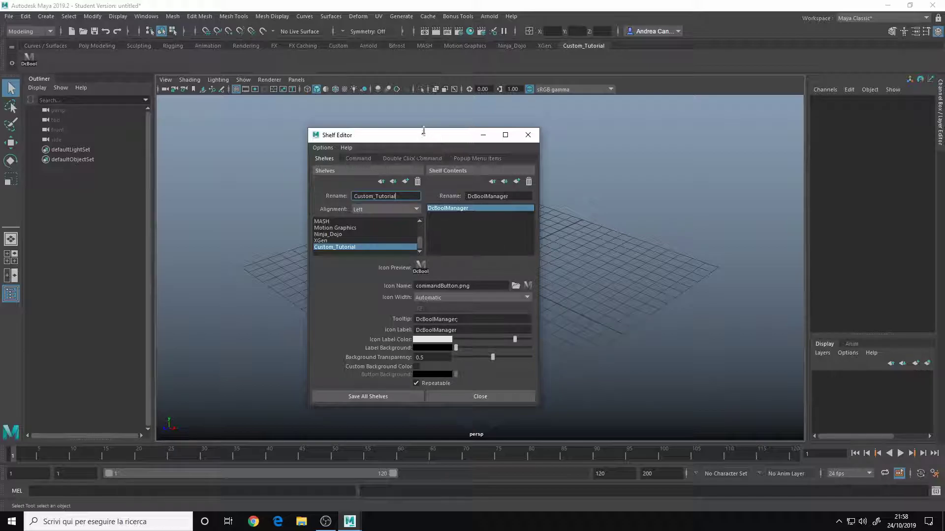
left_click_drag(421, 137, 419, 112)
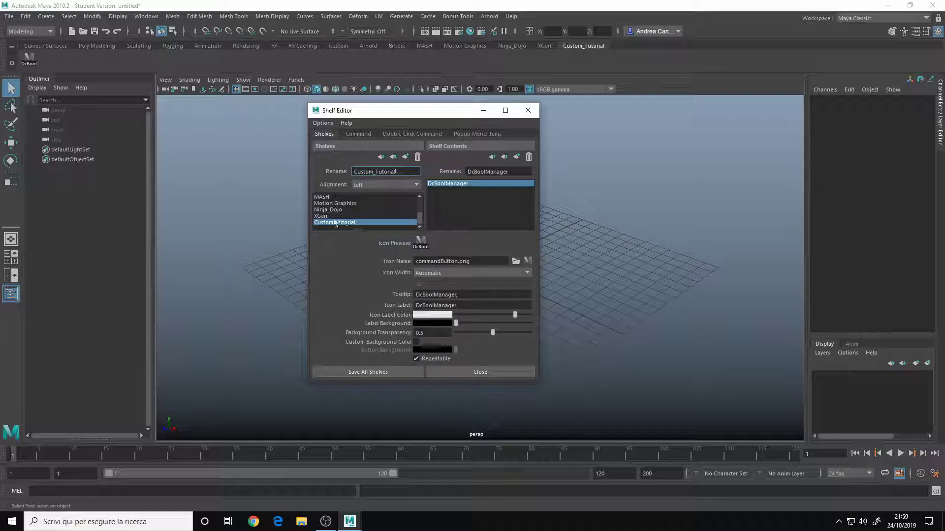
left_click(342, 223)
left_click(453, 184)
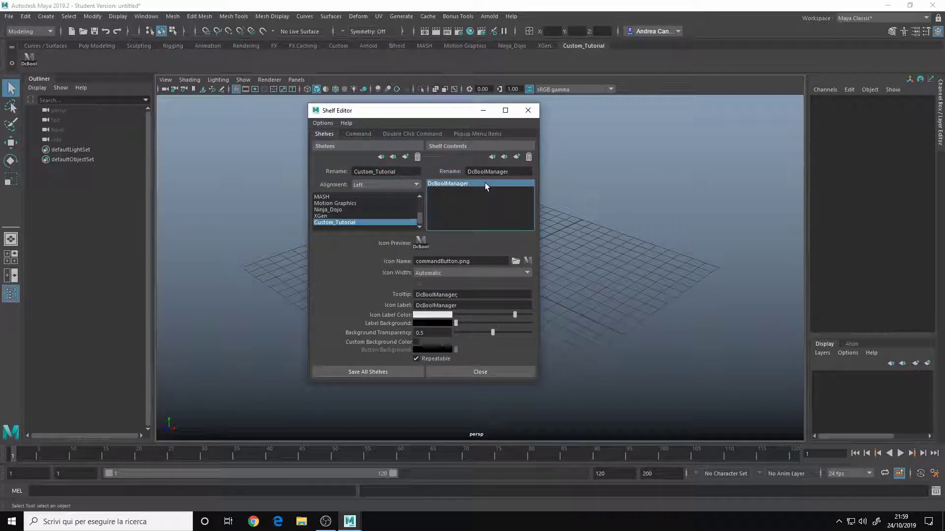
Step: Replace the item's tooltip with 'Boolean realtime preview'
left_click_drag(458, 295, 416, 295)
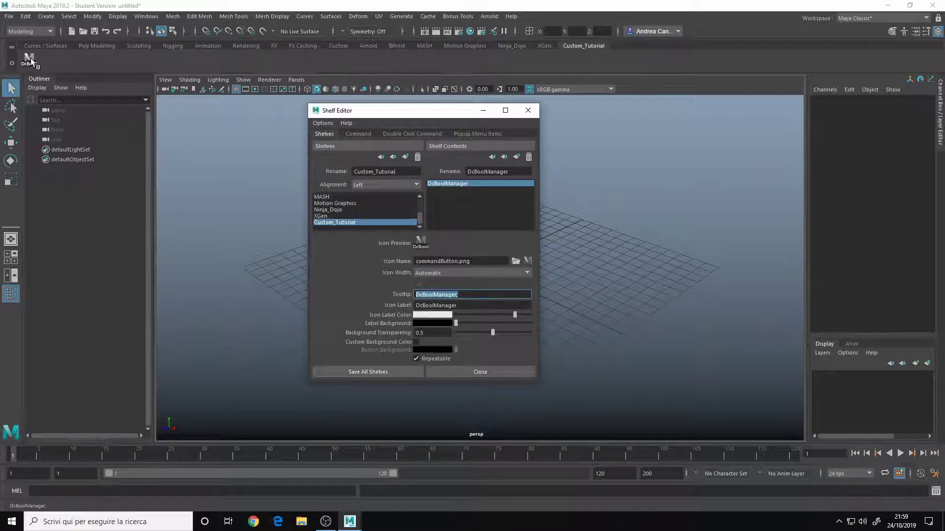
left_click(467, 295)
triple_click(468, 295)
key("BackSpace")
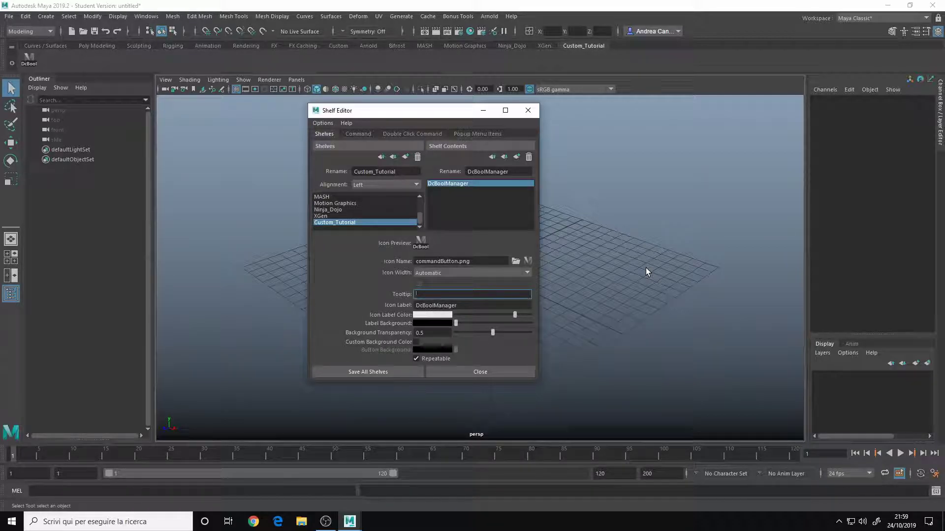
type("Boolean")
key("BackSpace")
type("ltime")
type(" preview")
left_click(464, 305)
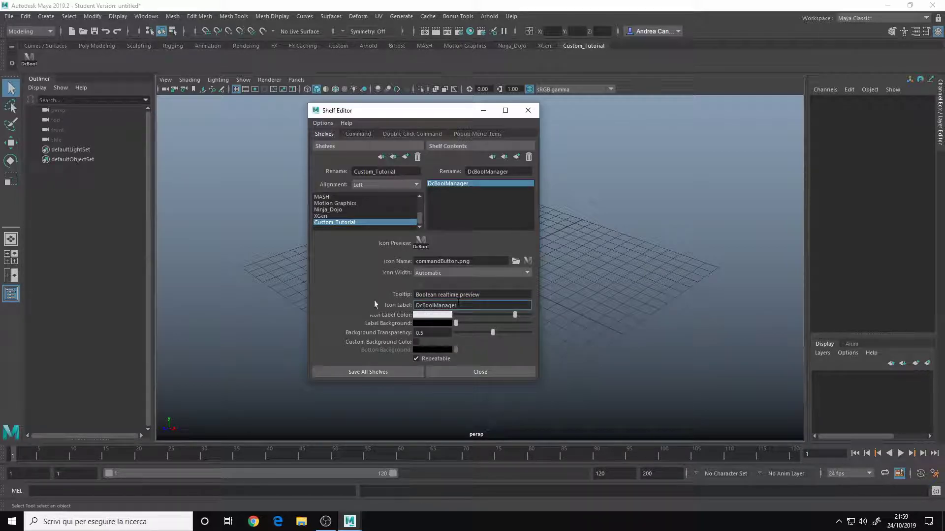
Step: Save all shelves, then launch DcBoolManager from the DcBool button and move its window upper-left
left_click(401, 373)
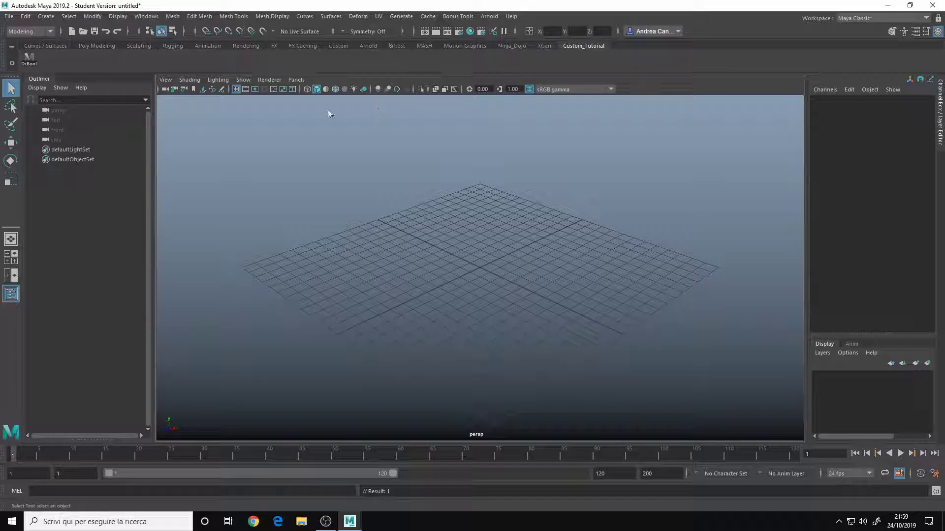
left_click(28, 58)
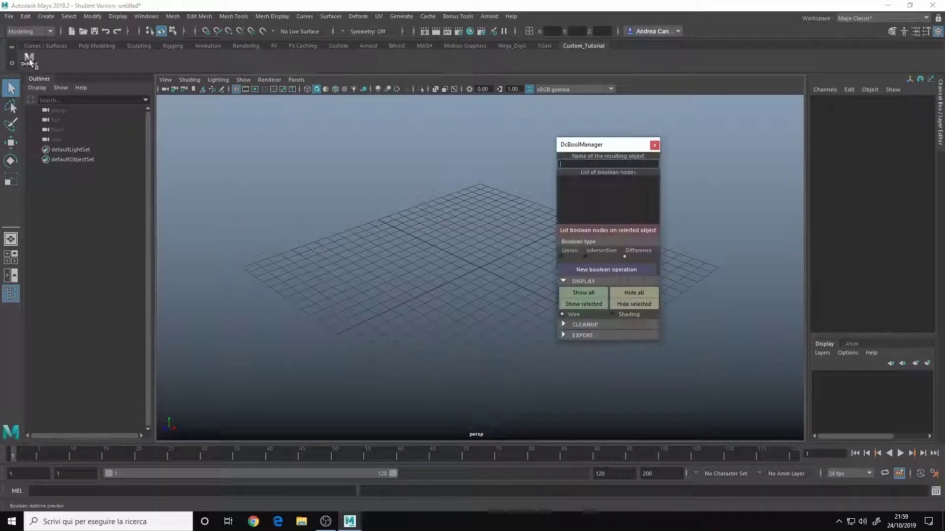
mouse_move(619, 147)
left_mouse_down()
mouse_move(296, 123)
mouse_move(294, 147)
left_mouse_up()
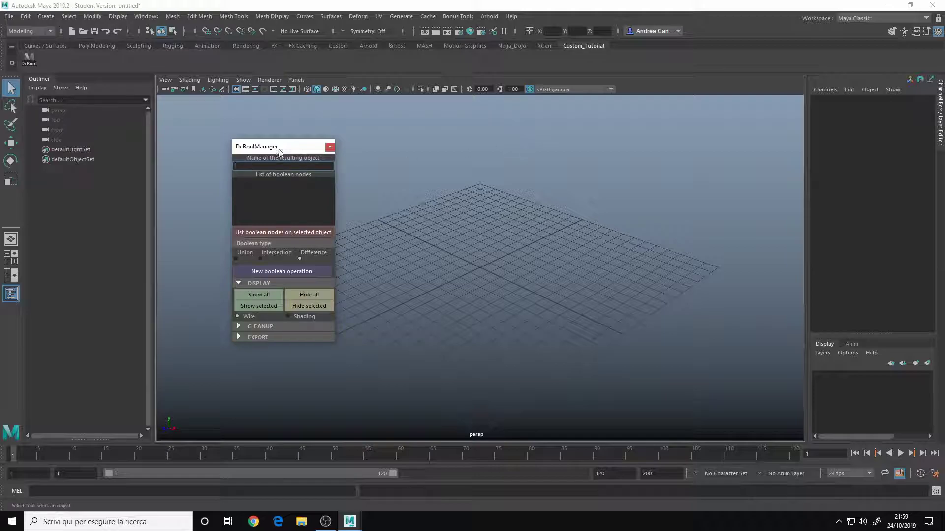
left_click_drag(279, 152, 269, 139)
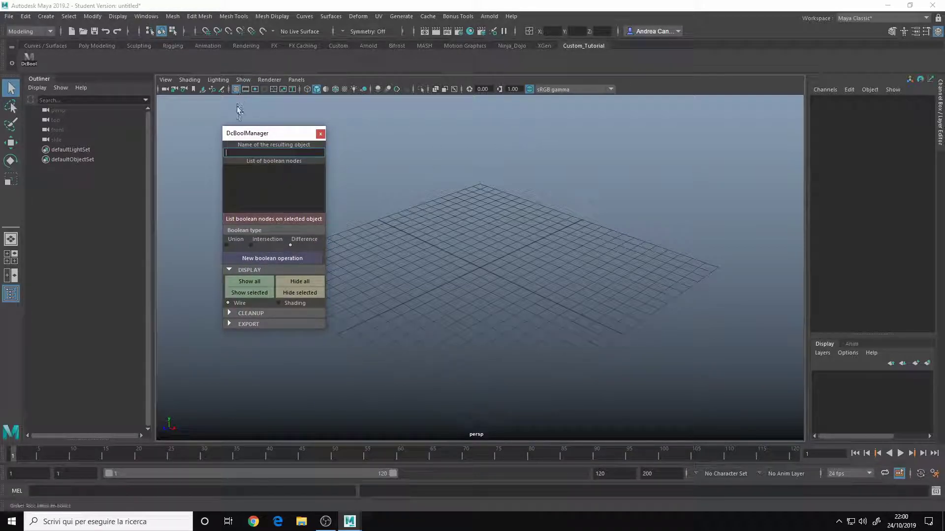